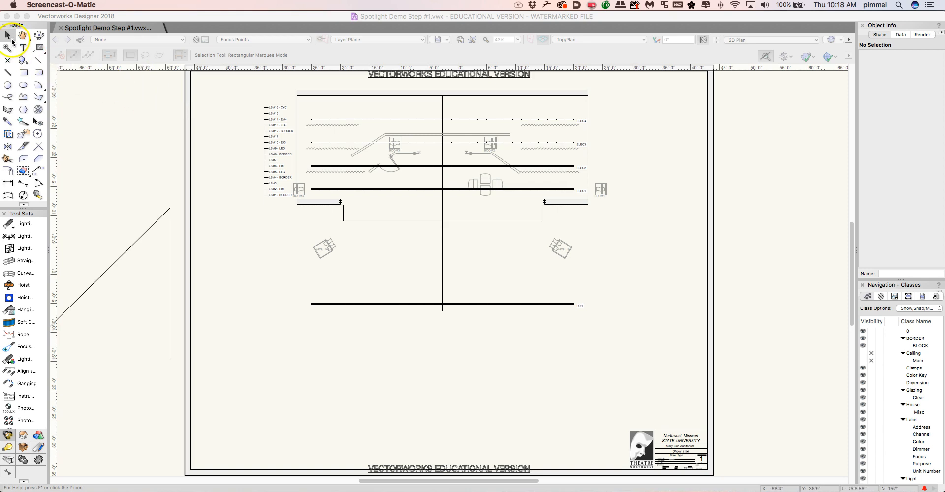
Hide the Lighting Positions and Border & Title Block design layers while keeping Focus Points as the active layer
left_click(122, 109)
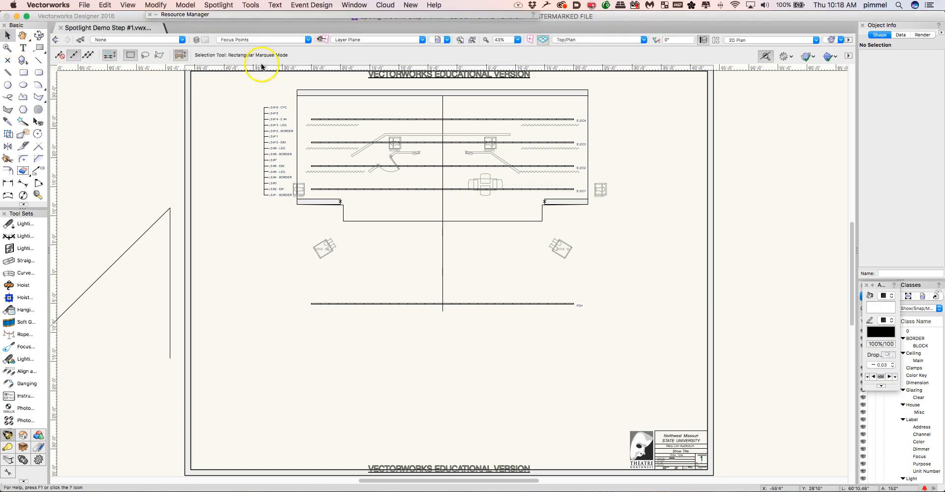
left_click(197, 41)
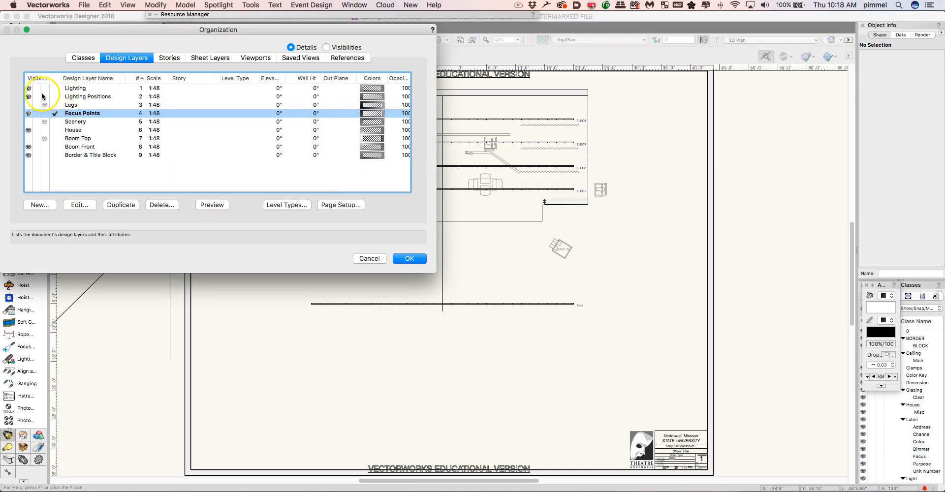
left_click(38, 96)
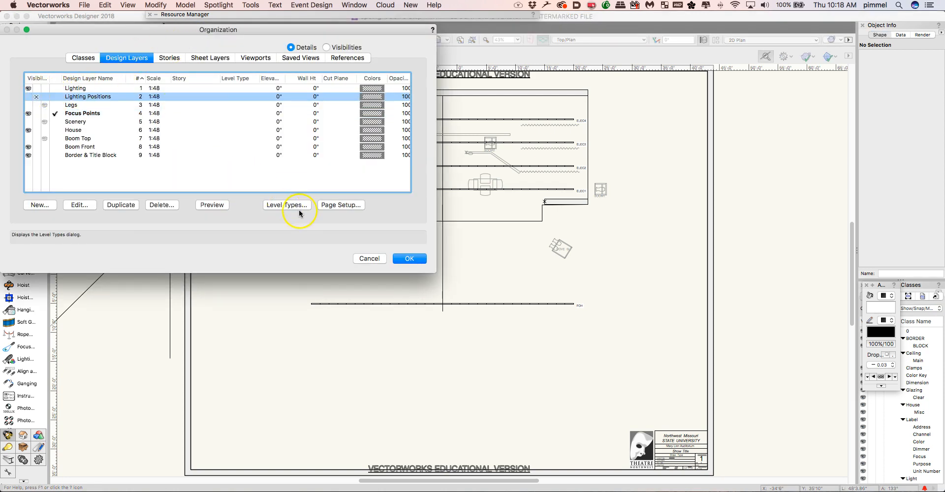
left_click(396, 259)
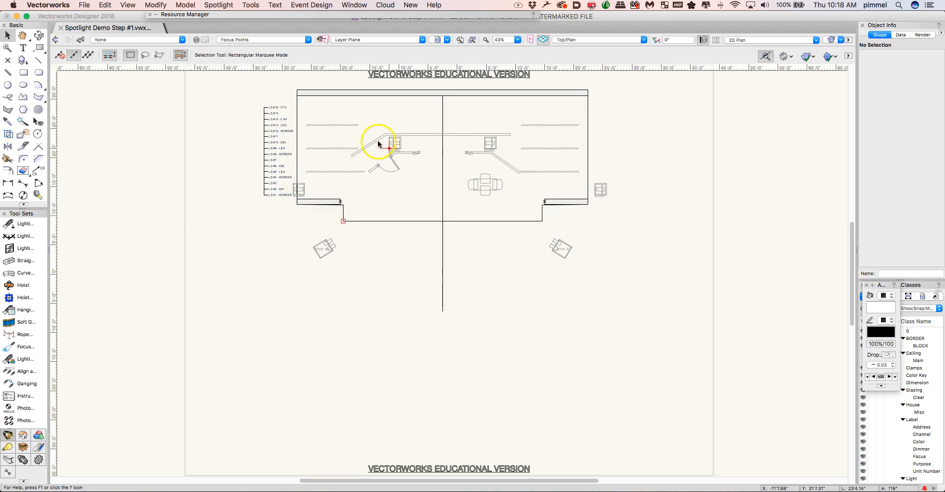
Draw a circle about 10'10" in diameter on the downstage area of the plan, just left of the centre line
left_click(8, 48)
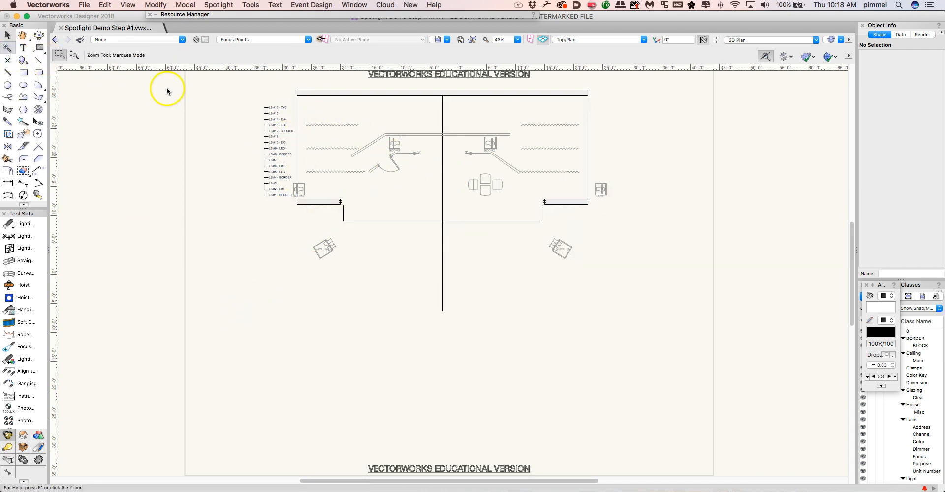
mouse_move(312, 89)
left_mouse_down()
mouse_move(394, 169)
mouse_move(577, 249)
left_mouse_up()
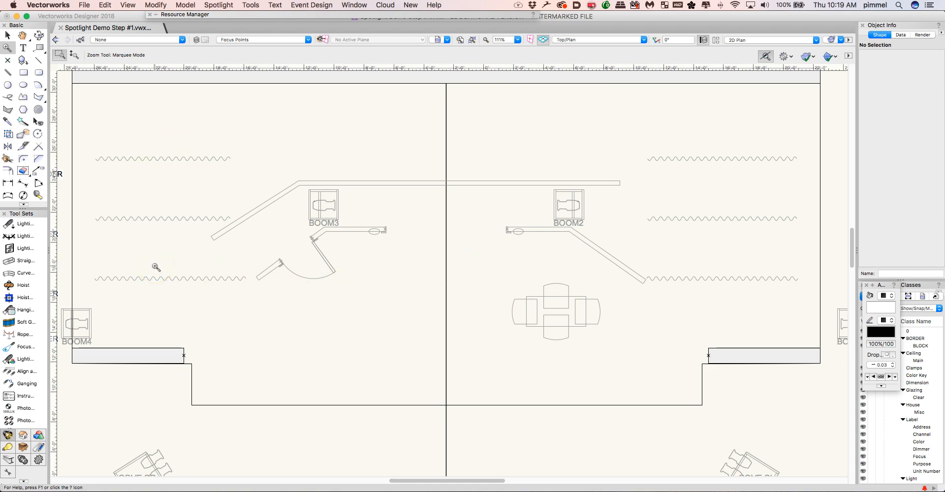
left_click(7, 88)
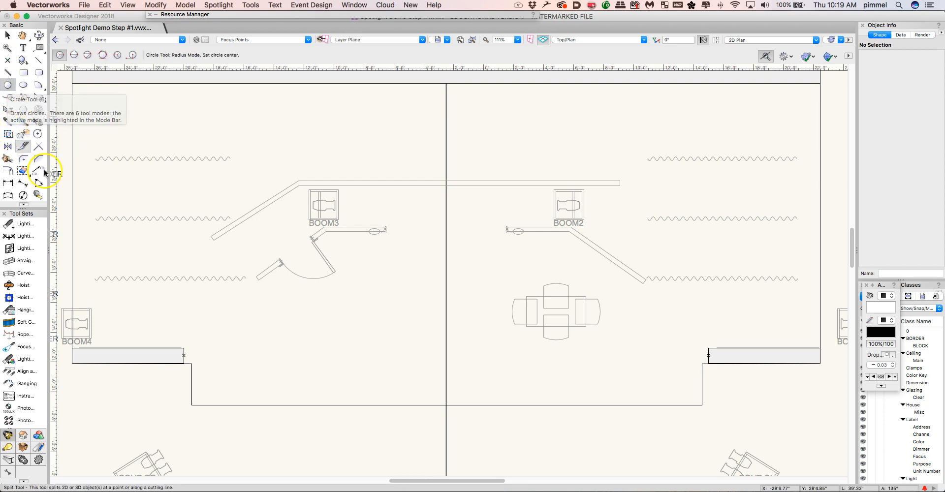
left_click(381, 332)
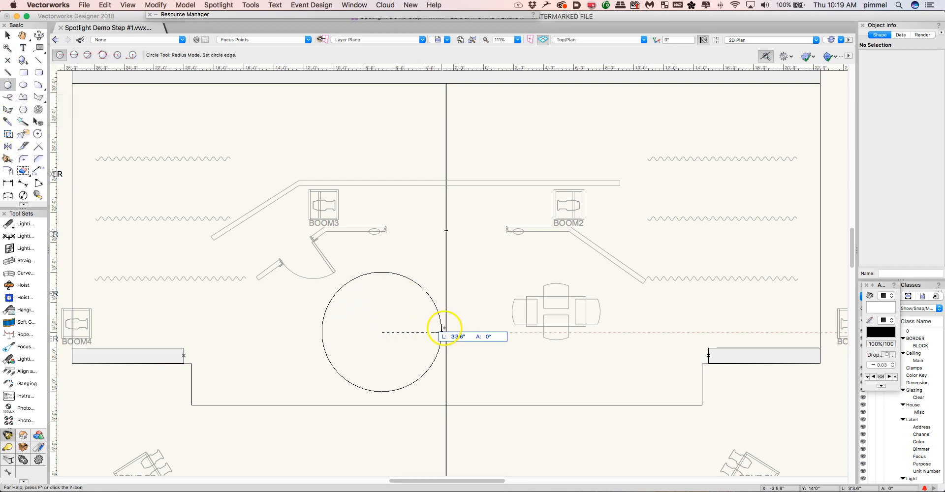
left_click(463, 326)
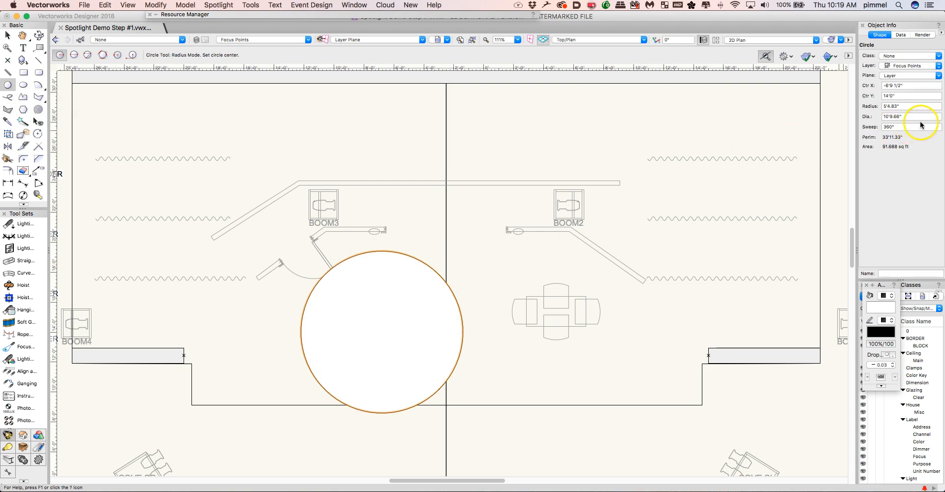
Set the circle's diameter to 12' and its fill to None
left_click(917, 117)
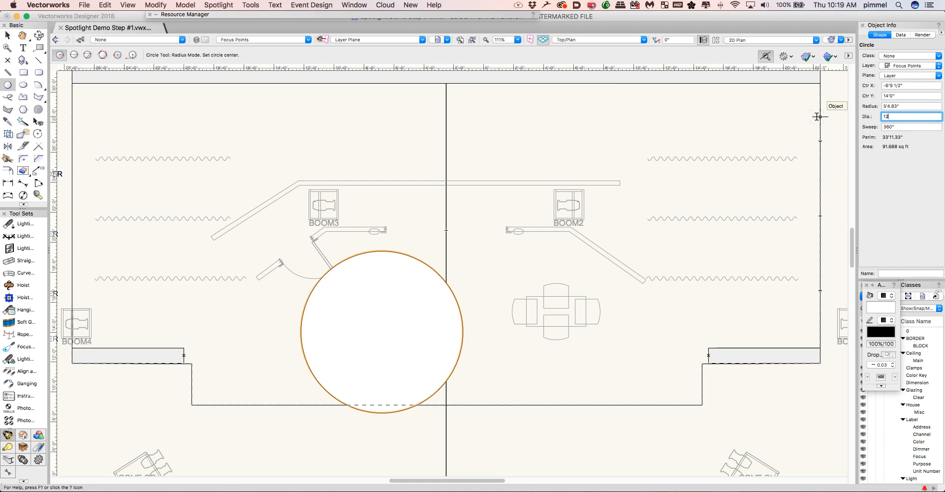
key("Return")
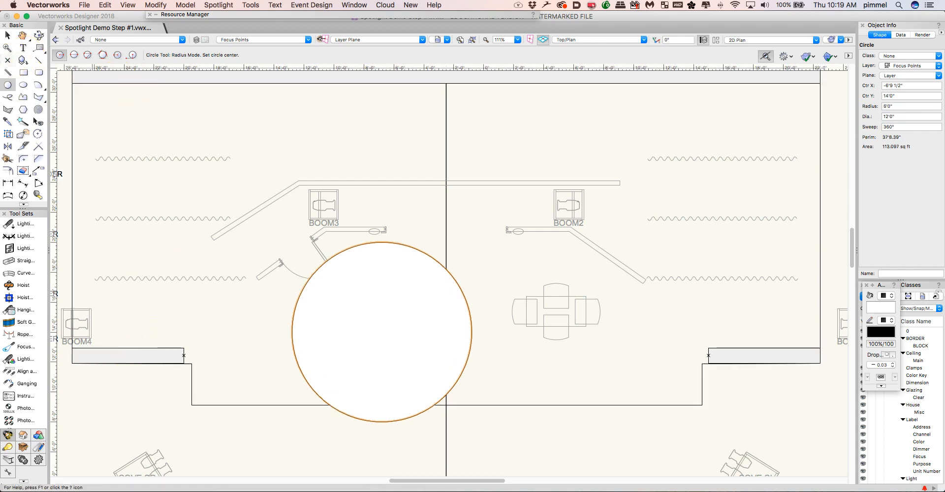
left_click(886, 295)
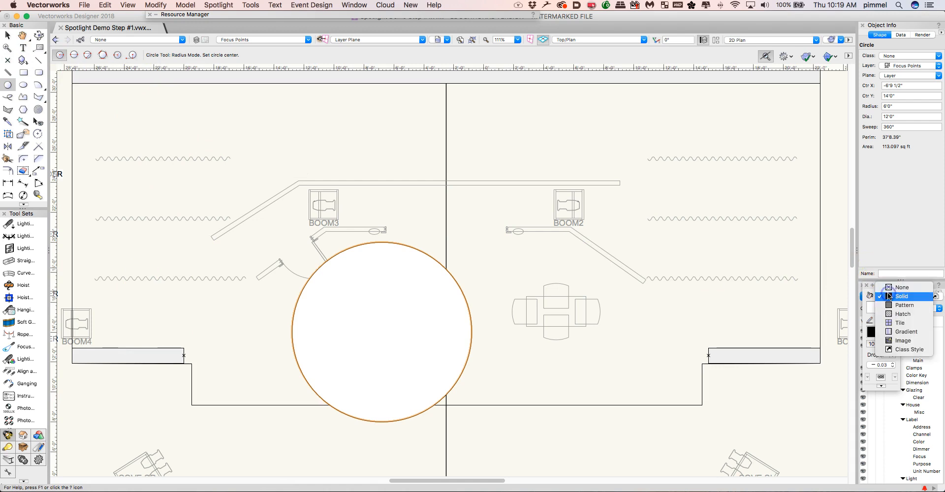
left_click(891, 287)
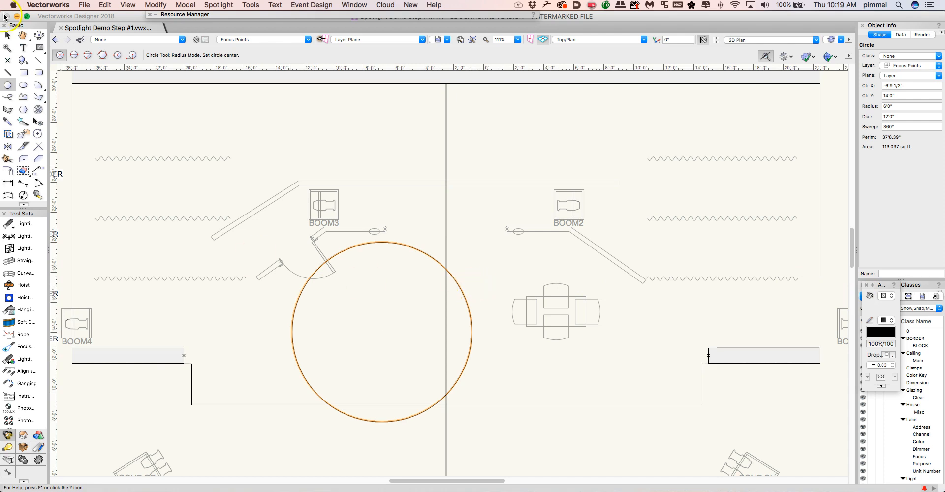
Move the circle by its centre onto the stage centre line, level with the proscenium opening
left_click(9, 37)
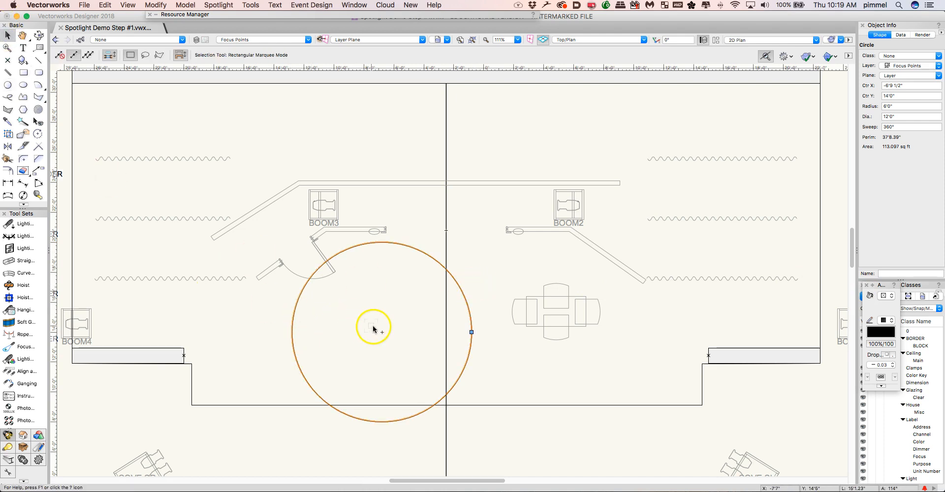
left_click_drag(383, 331, 487, 434)
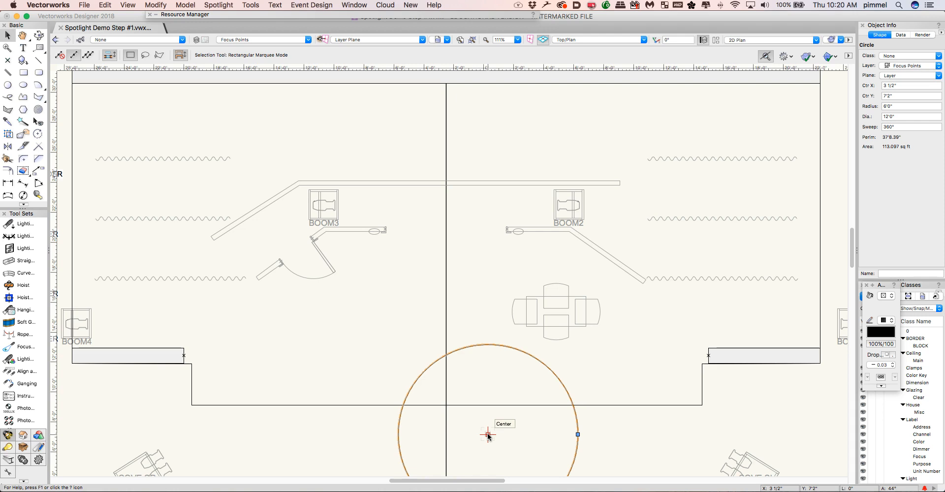
left_click(487, 435)
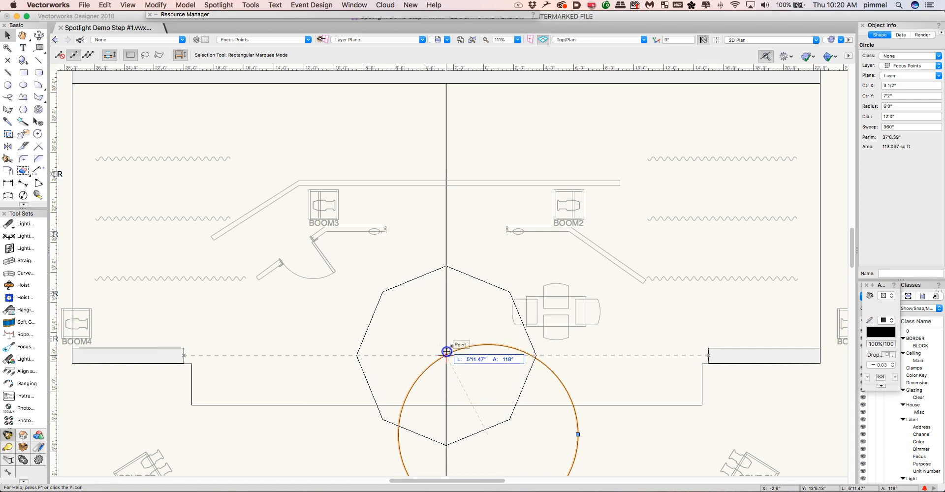
left_click_drag(446, 353, 446, 355)
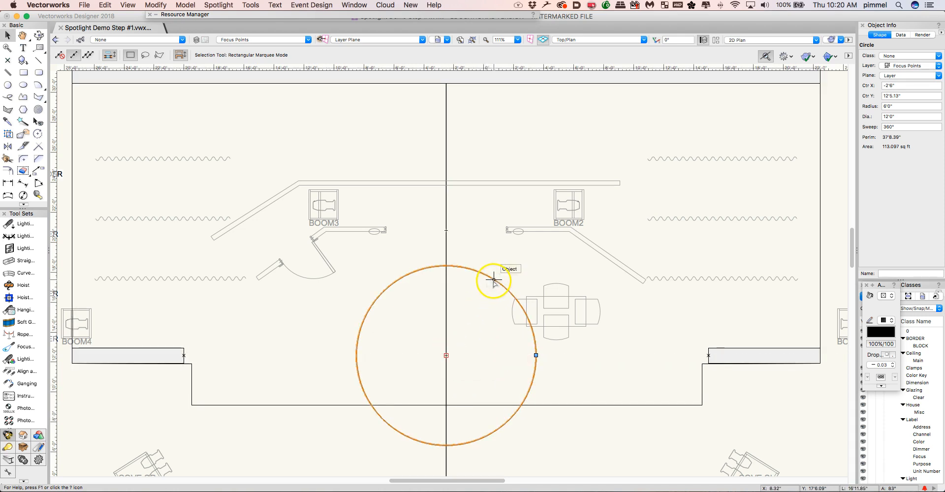
Duplicate the circle horizontally to make two overlapping copies right of the centre line, spaced about 7'6" apart
left_click_drag(496, 281, 495, 281)
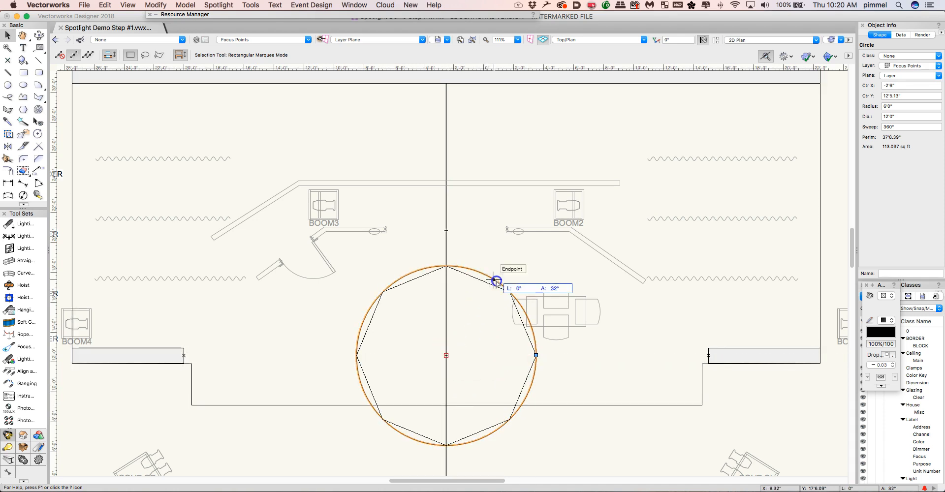
left_click(638, 279)
left_click_drag(589, 355, 669, 355)
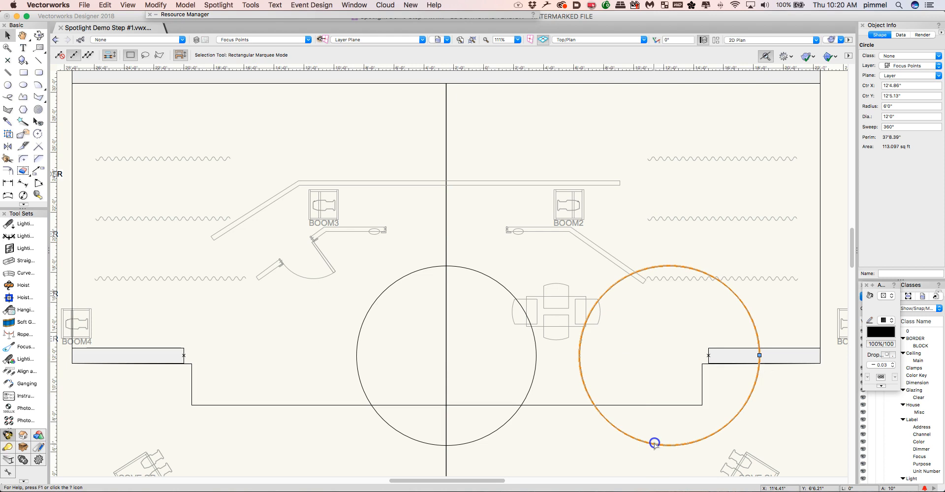
left_click_drag(654, 443, 543, 441)
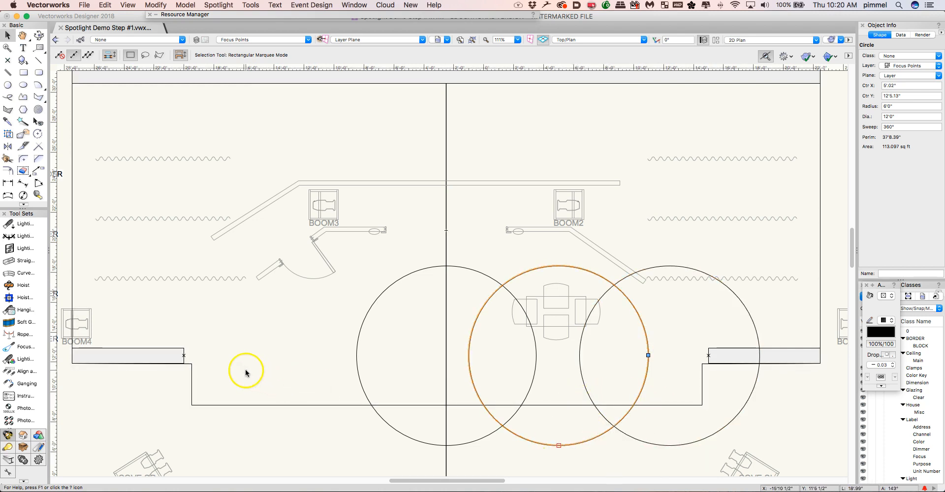
Mirror duplicates of the two circles right of the centre line across to its left side
left_click(601, 453)
left_click(595, 438)
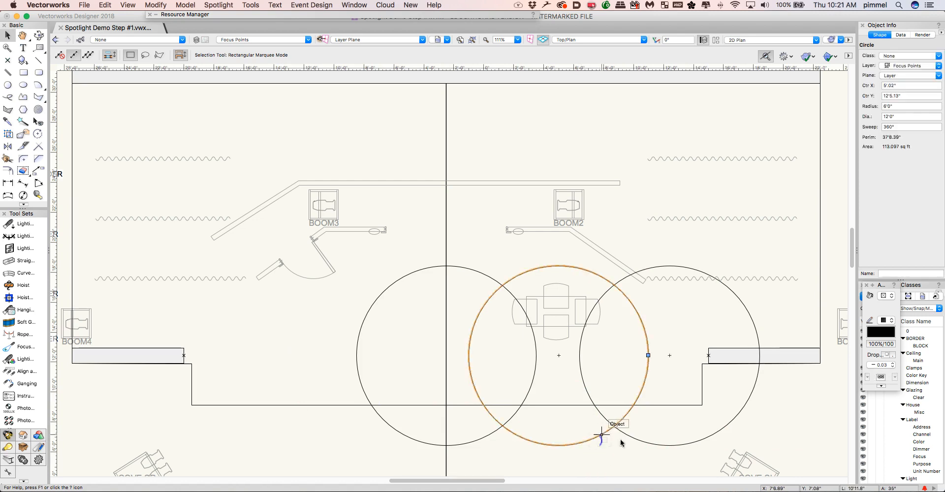
left_click(651, 442, "shift")
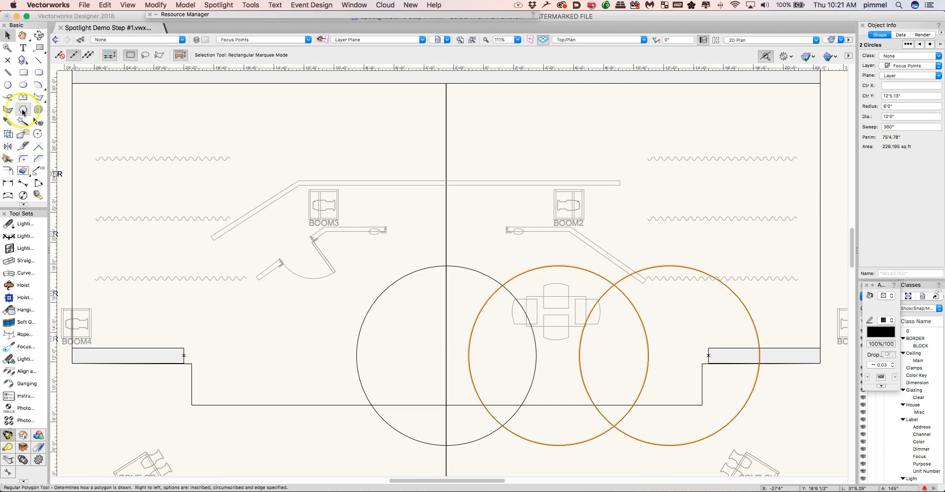
left_click(8, 147)
left_click(445, 123)
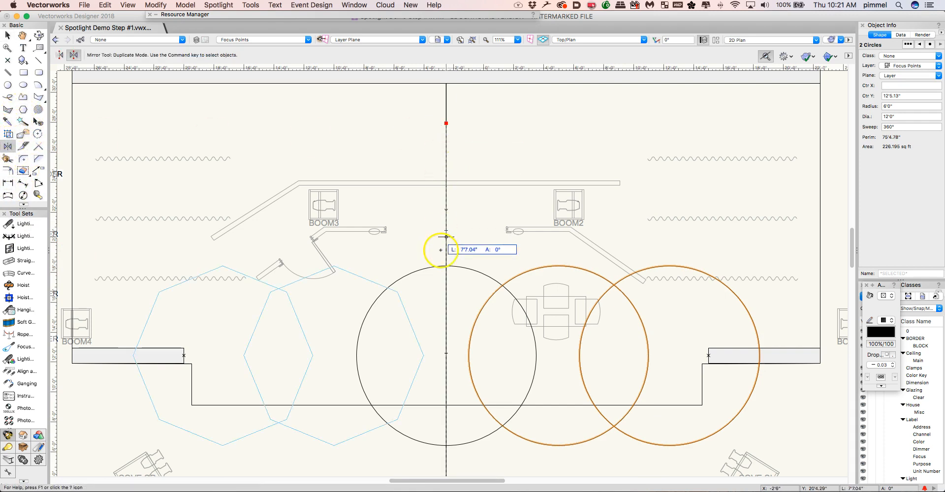
left_click(446, 308)
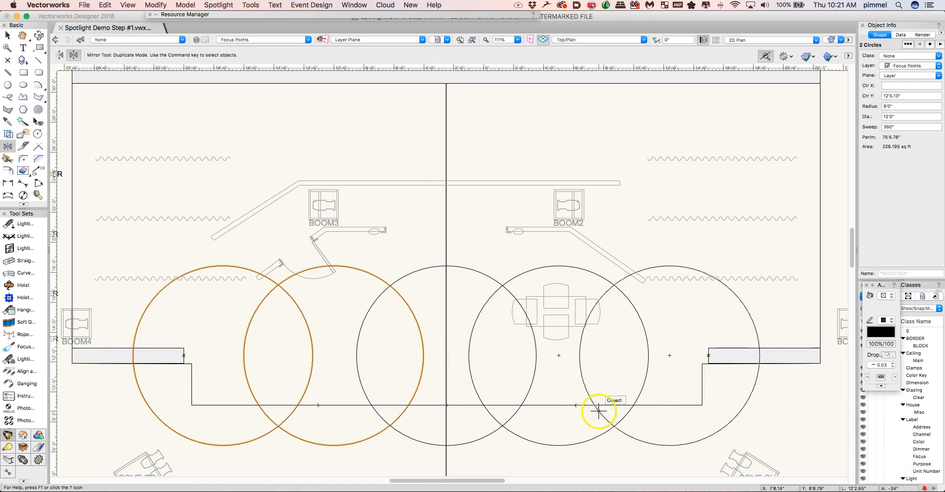
Duplicate the three middle circles of the downstage row straight upstage by about 6'11" to form a second row
left_click(7, 35)
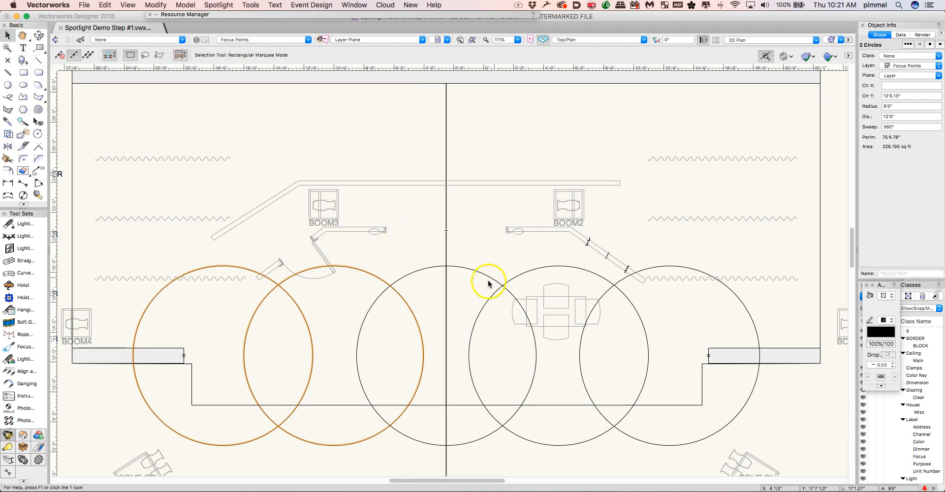
left_click(393, 264)
left_click(368, 272)
left_click(466, 268, "shift")
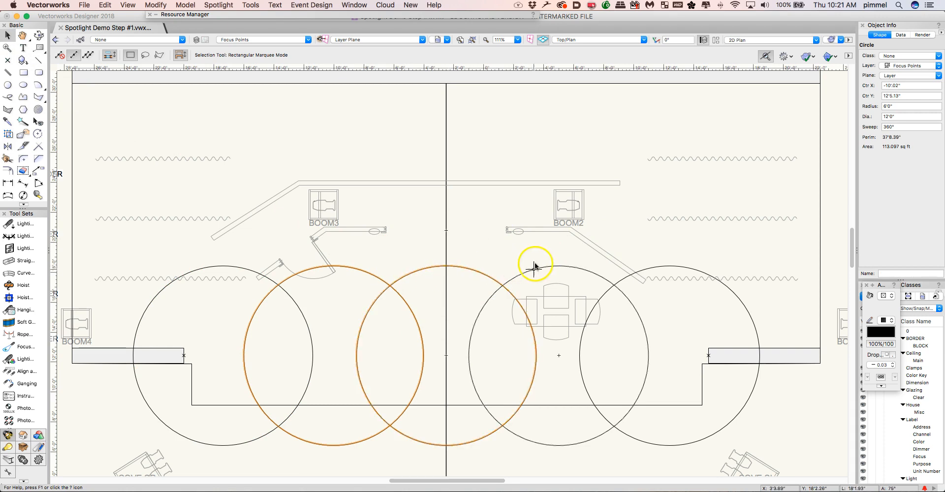
left_click(536, 268, "shift")
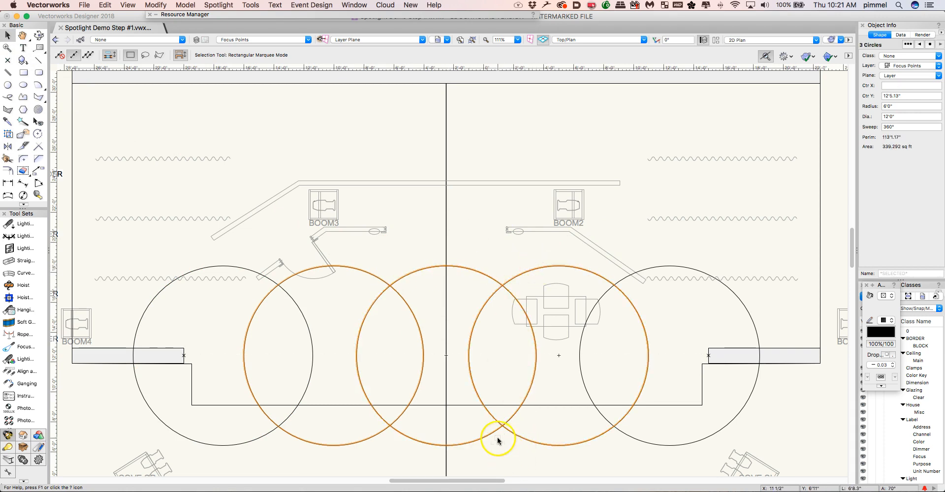
left_click_drag(470, 441, 470, 373)
left_click_drag(558, 287, 558, 286)
left_click_drag(558, 264, 558, 253)
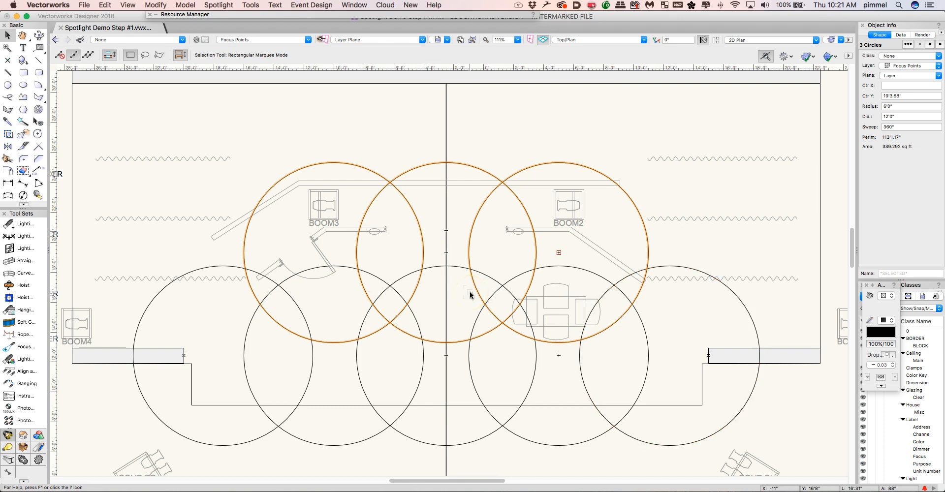
Duplicate circles to cover the area above the angled wall on the plan's left and the upstage area on the centre line
left_click(498, 451)
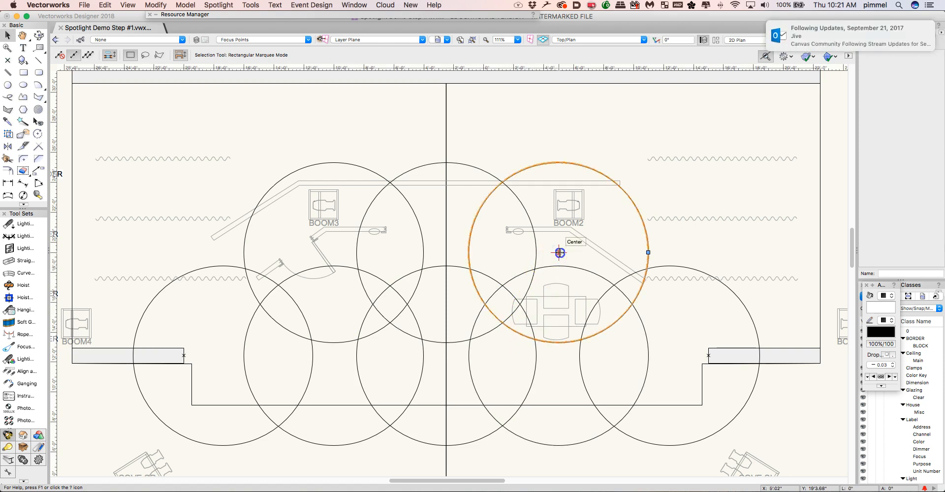
left_click_drag(556, 253, 446, 210)
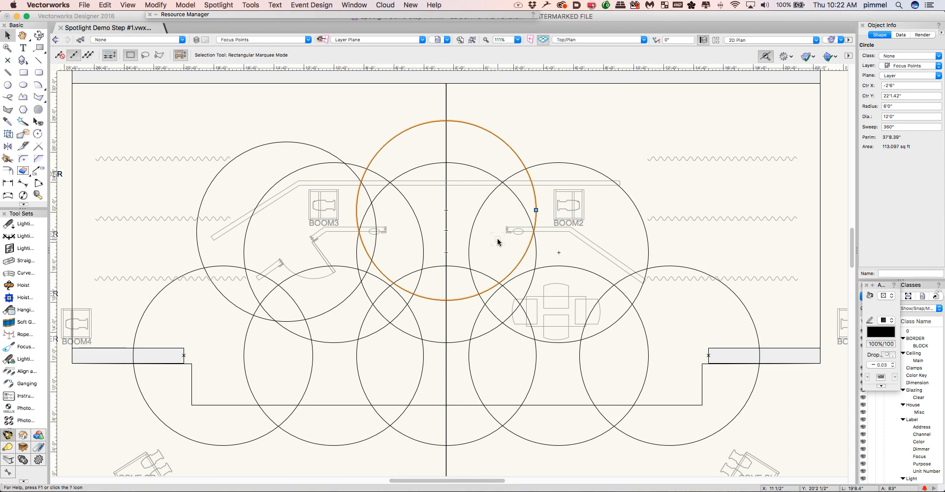
left_click(440, 234)
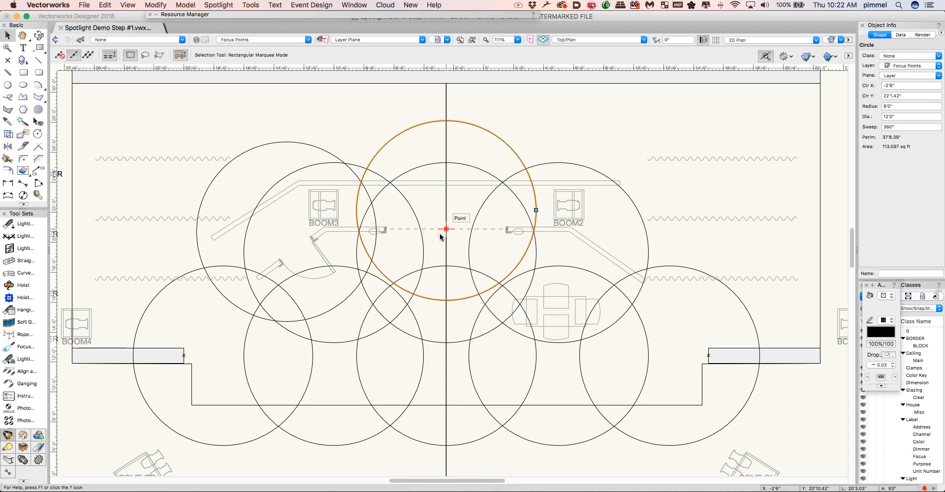
left_click(212, 241, "shift")
left_click(366, 270, "shift")
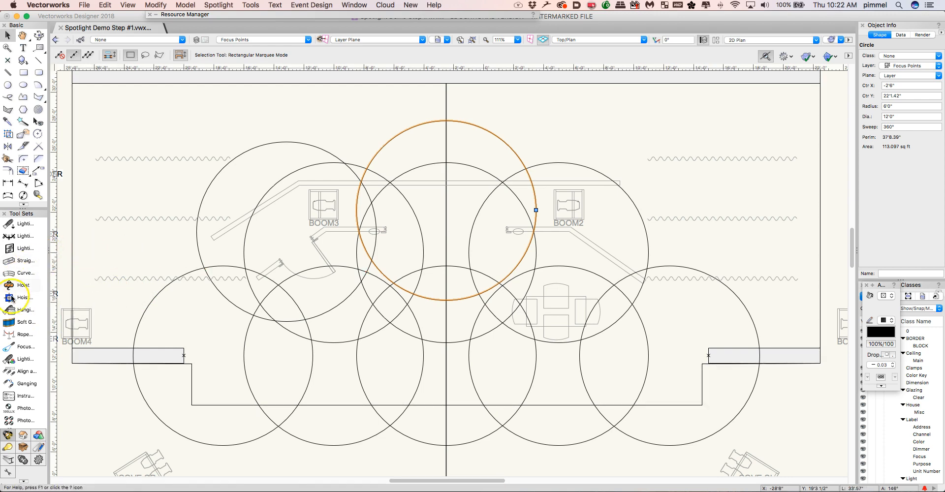
Place focus point A with a focus height of 5'0" at the centre of the leftmost downstage circle
left_click(25, 347)
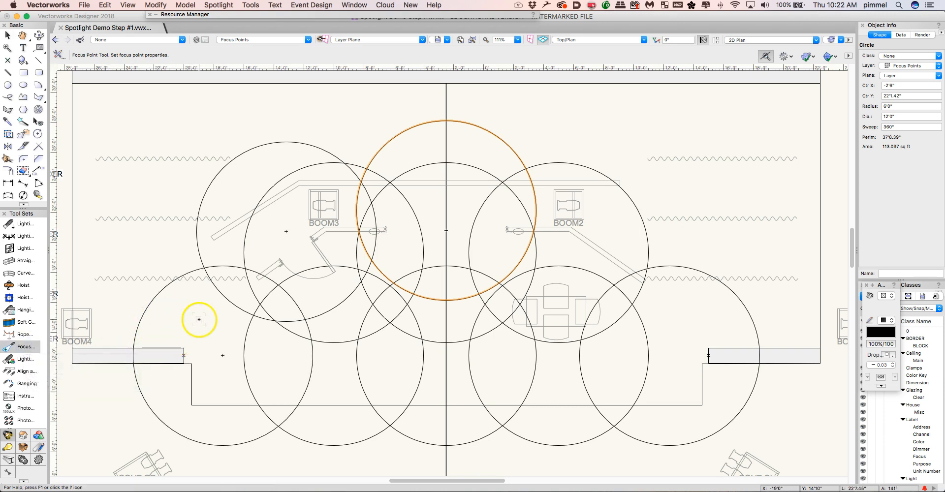
left_click(222, 354)
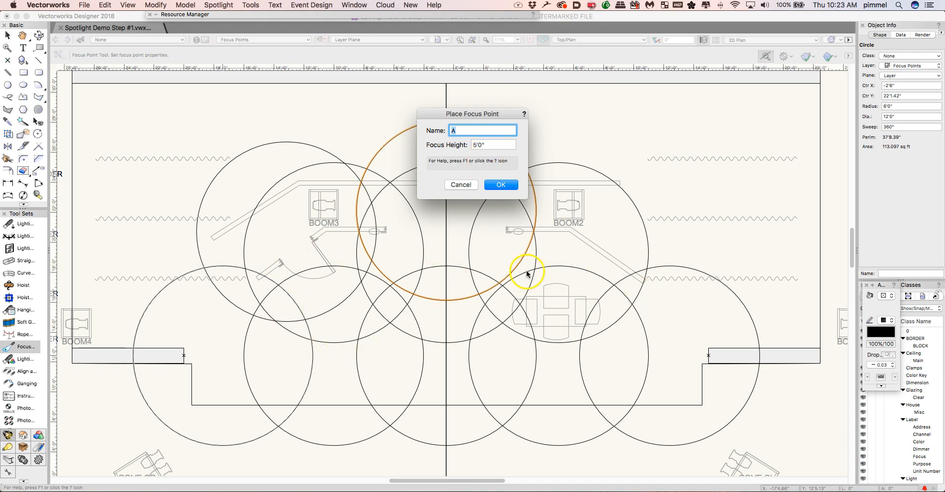
left_click(500, 185)
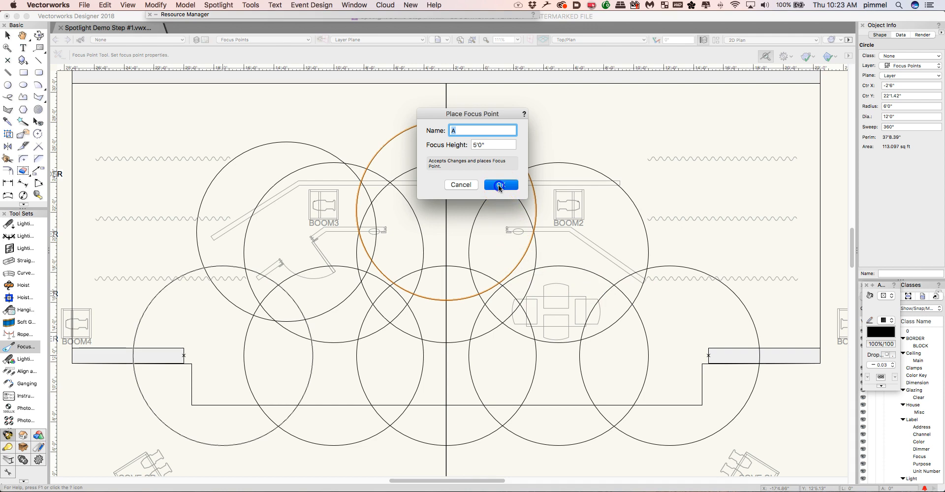
Set the label text size of focus point A to 18
double_click(432, 14)
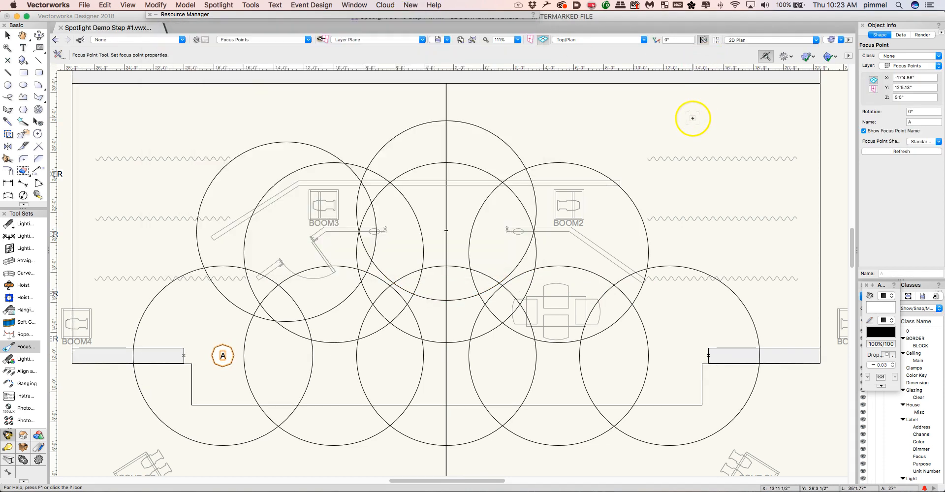
left_click(277, 6)
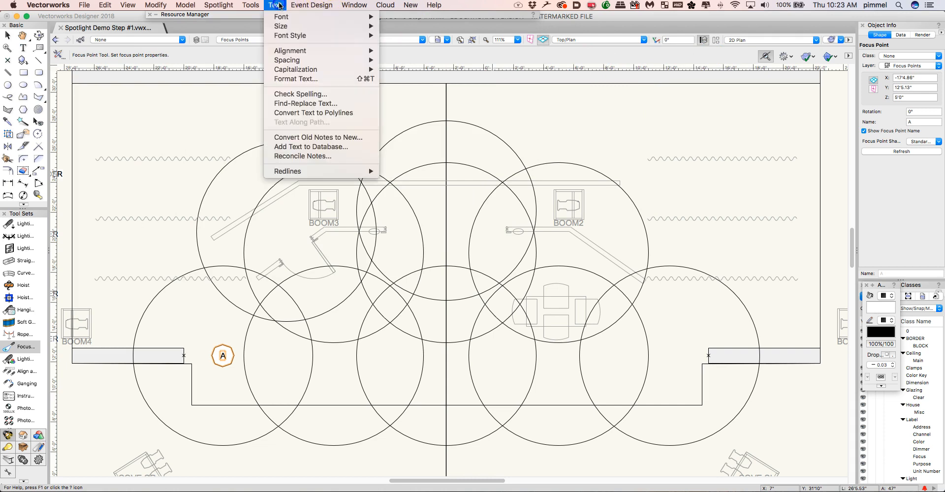
mouse_move(295, 26)
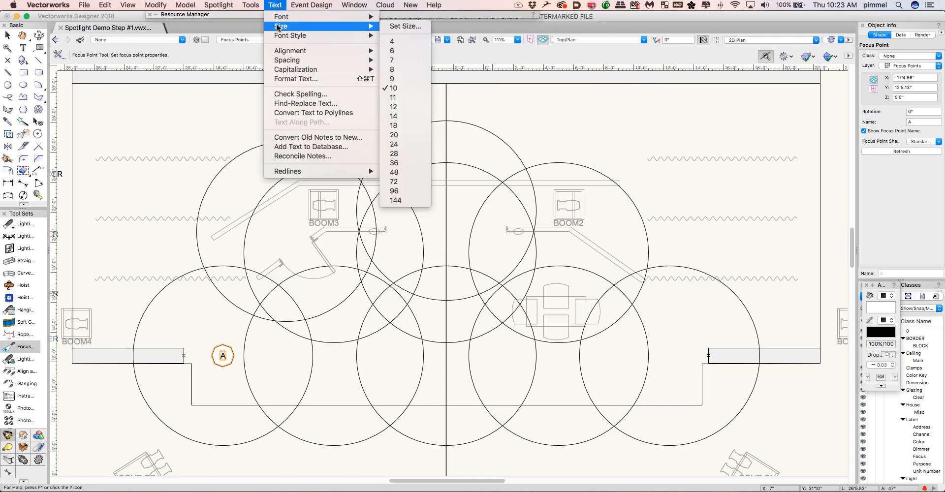
left_click(404, 124)
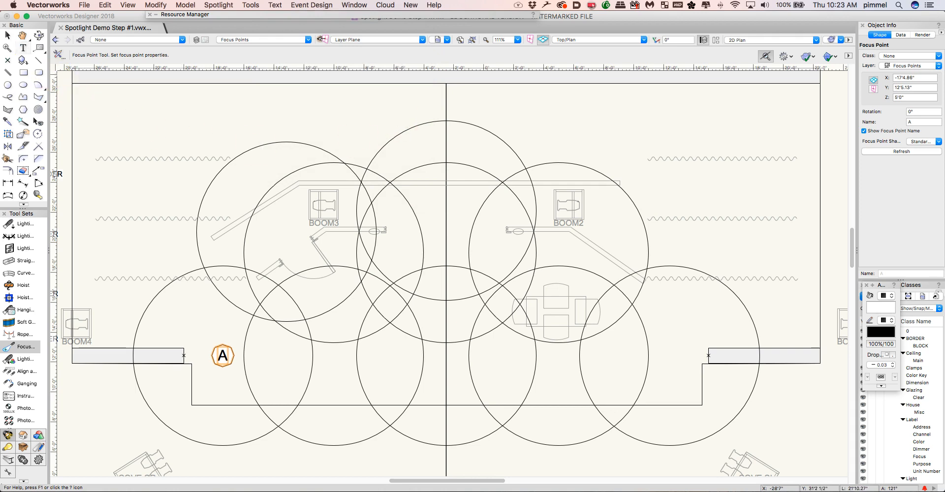
left_click(7, 34)
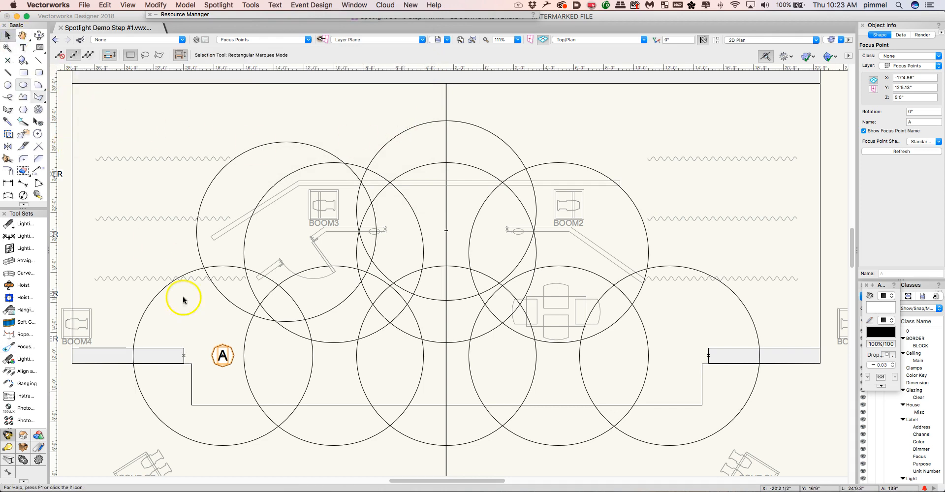
left_click(222, 365)
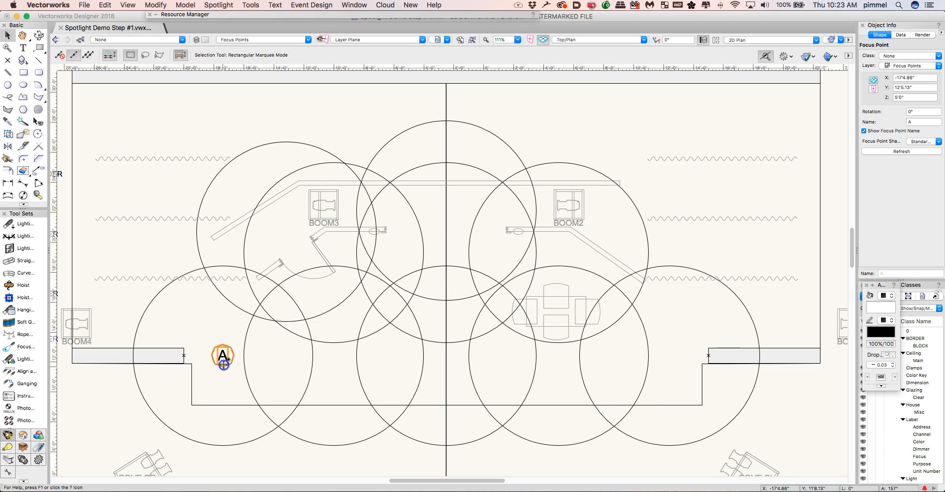
left_click(18, 310)
left_click(333, 355)
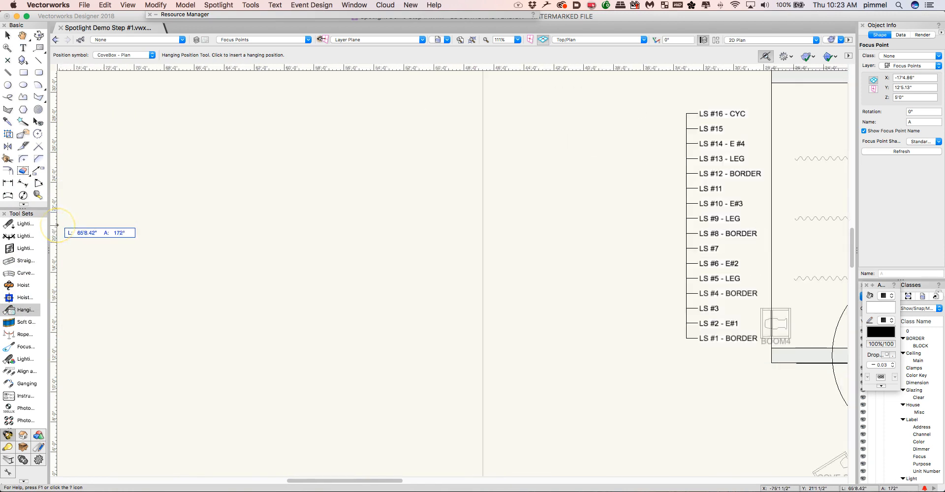
Place focus point B with a focus height of 5'0" at the centre of the second downstage circle from stage plan's left
left_click(460, 39)
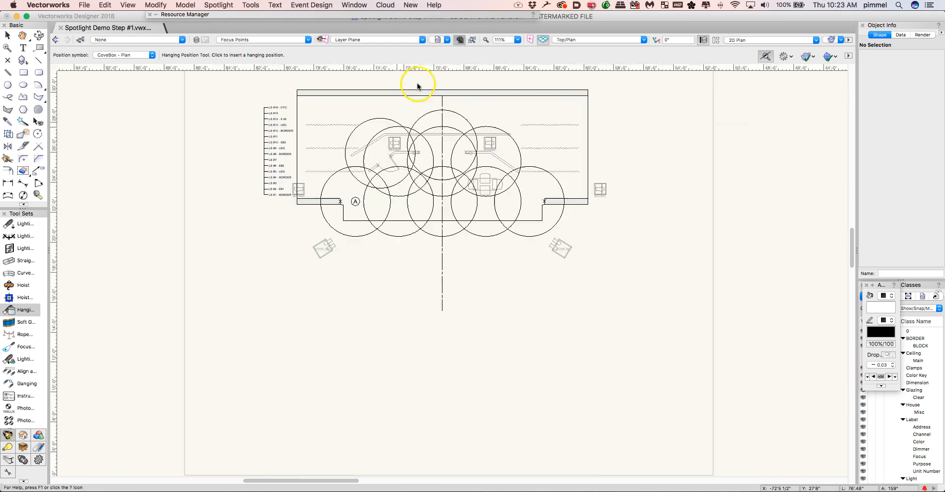
left_click(8, 48)
left_click_drag(327, 125, 574, 254)
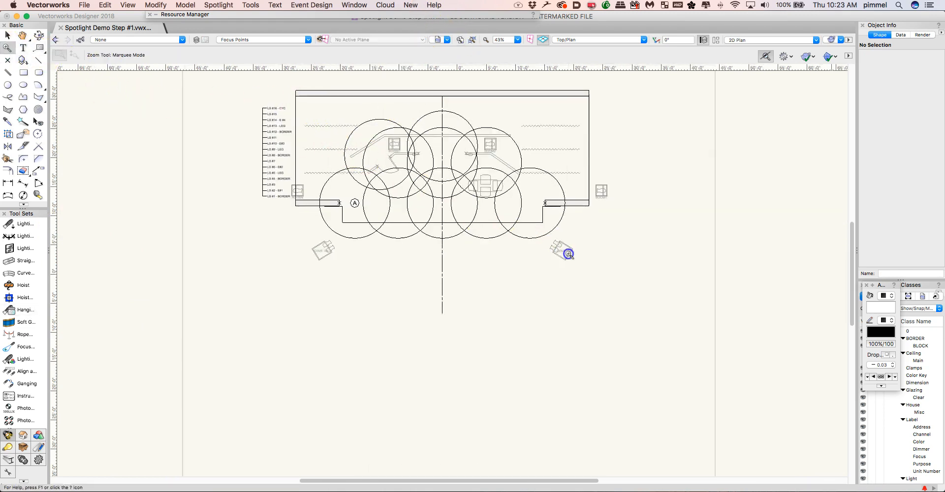
left_click(20, 347)
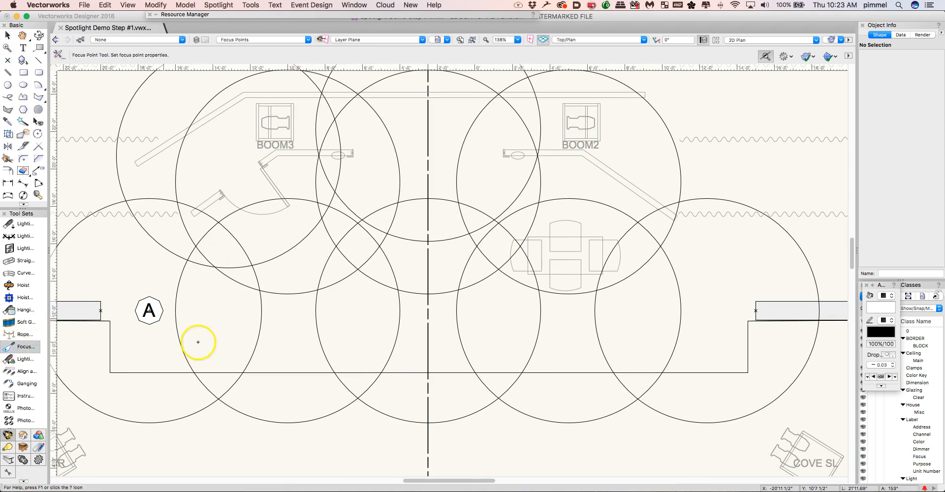
left_click(288, 310)
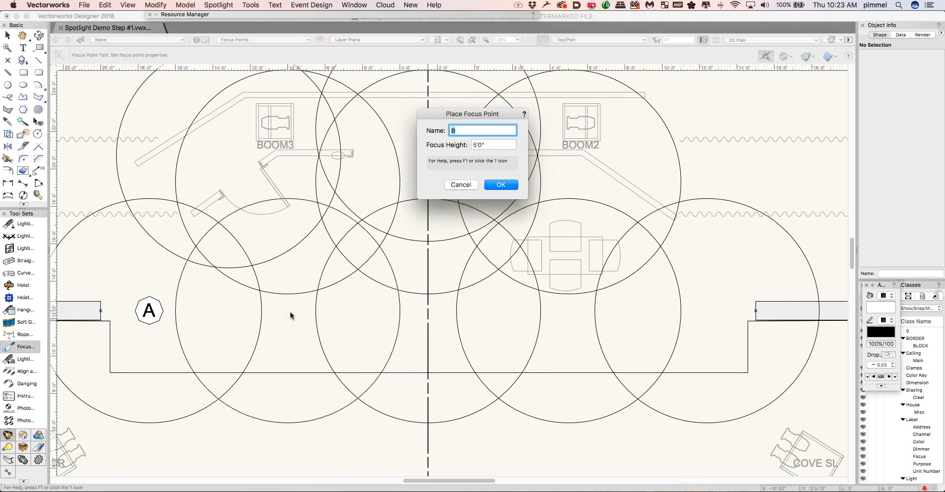
left_click(499, 185)
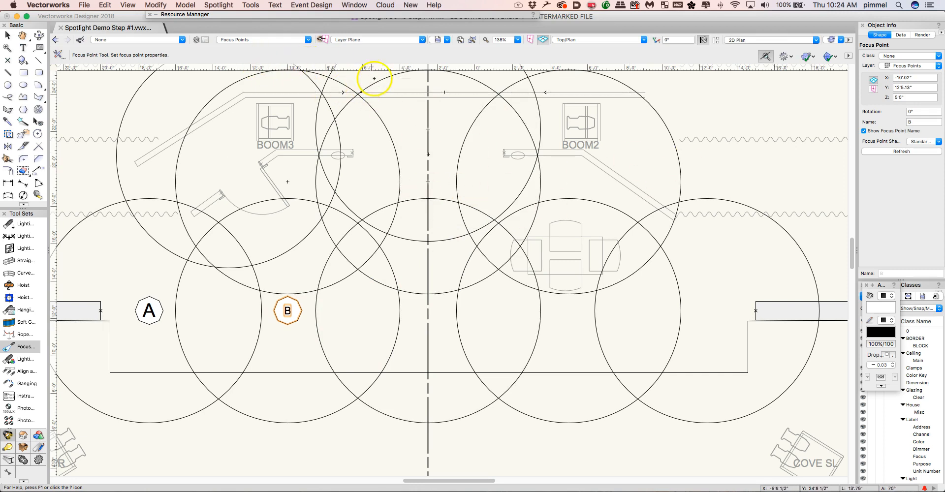
Set focus point B's label text size to 18 and duplicate it to the remaining circle centres as focus points C to J
left_click(275, 5)
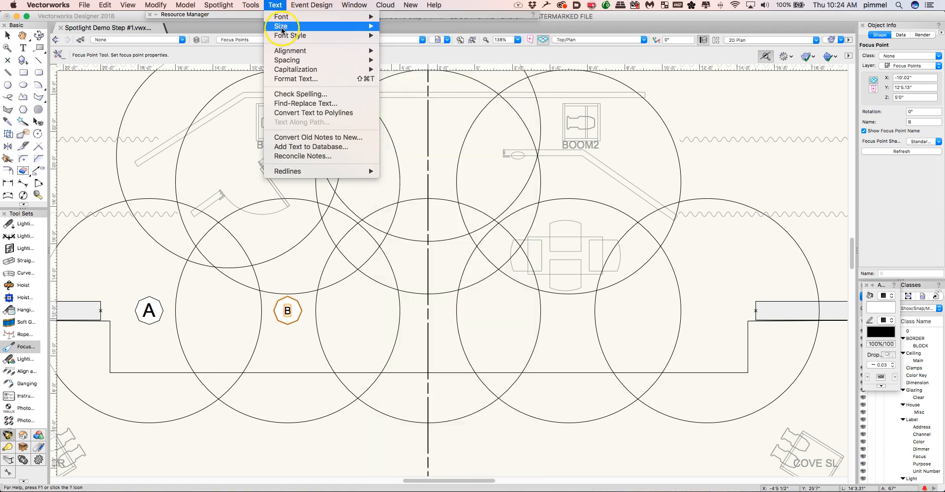
mouse_move(320, 26)
left_click(393, 126)
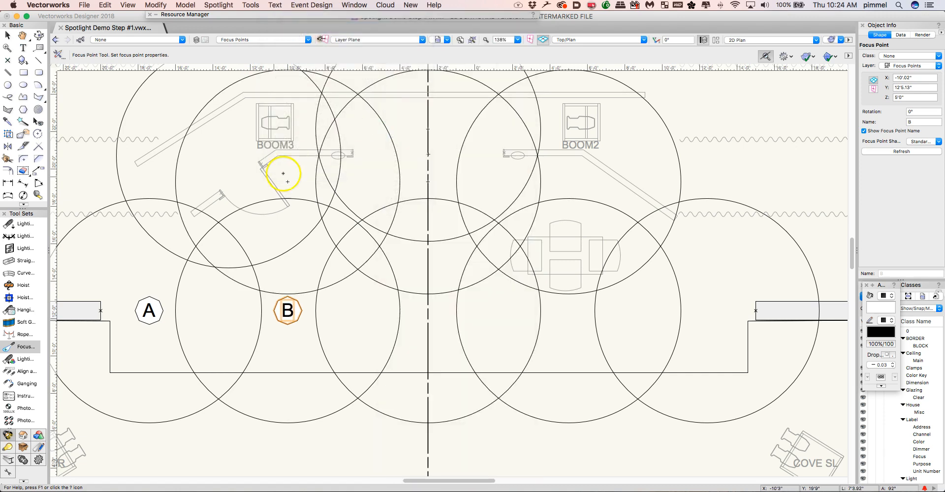
left_click(7, 39)
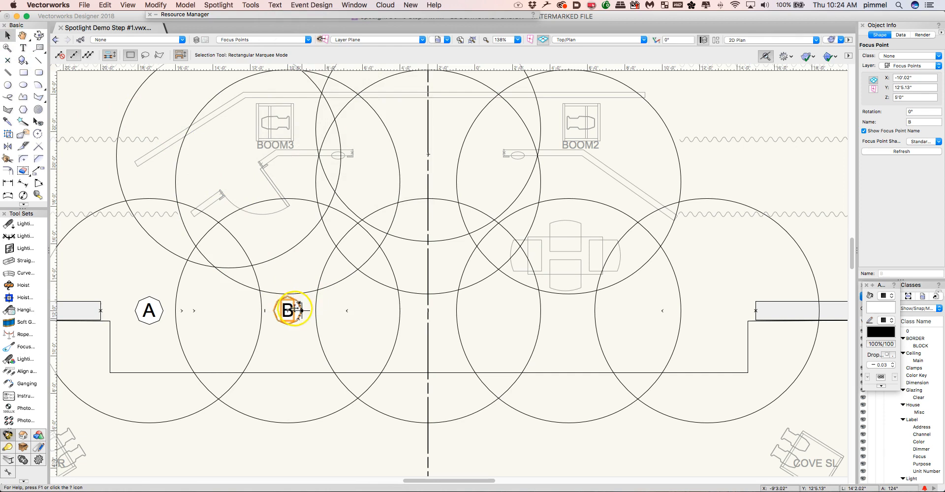
left_click_drag(288, 309, 429, 129)
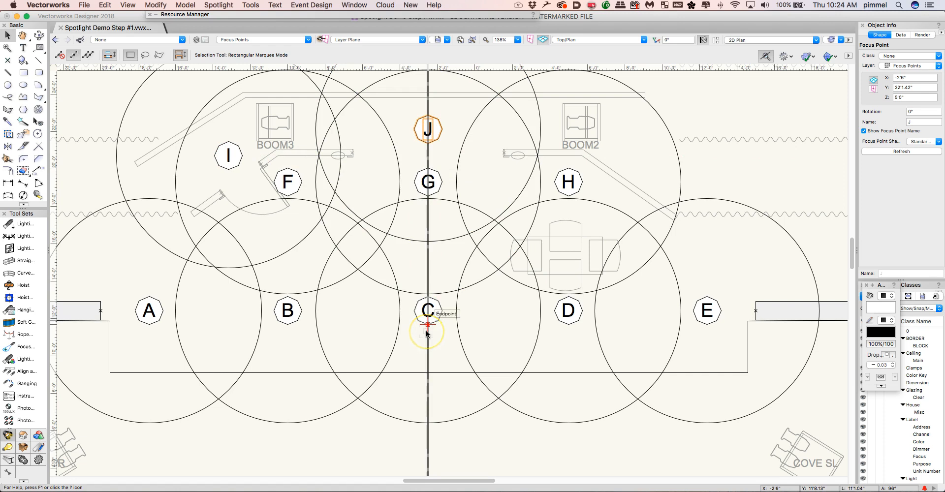
Delete all ten 12' lighting area circles, leaving only the focus points A to J on the plan
left_click(188, 415)
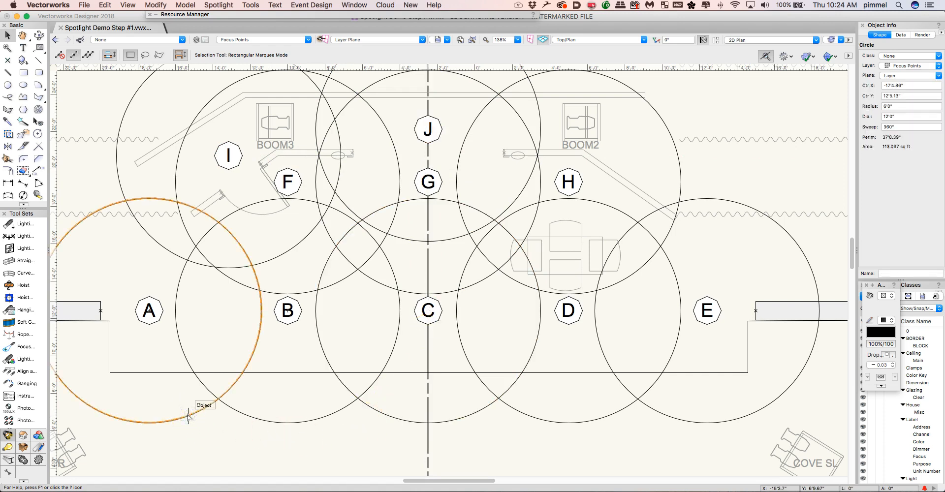
left_click(316, 420, "shift")
left_click(402, 419, "shift")
left_click(547, 420, "shift")
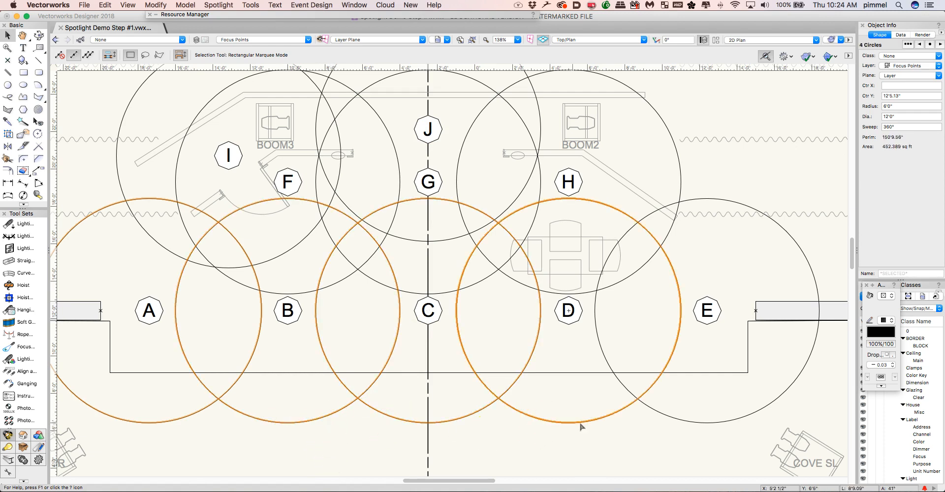
left_click(657, 415, "shift")
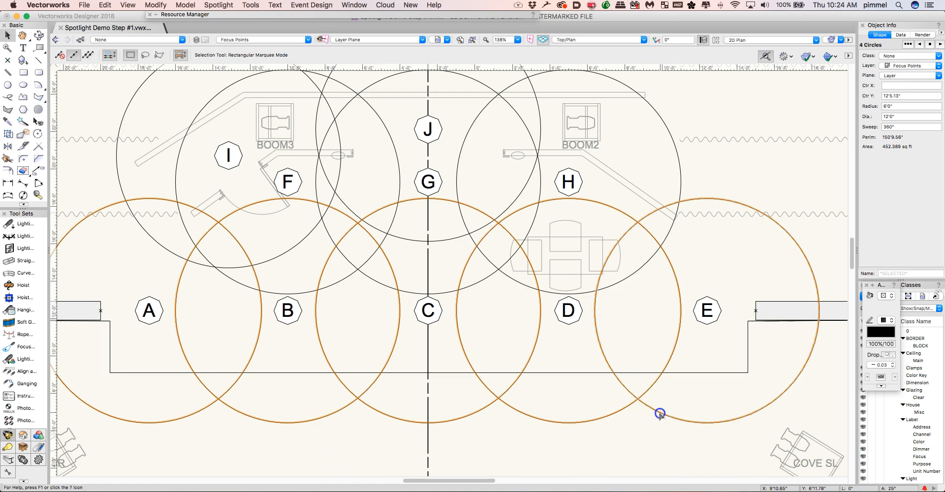
left_click(550, 288, "shift")
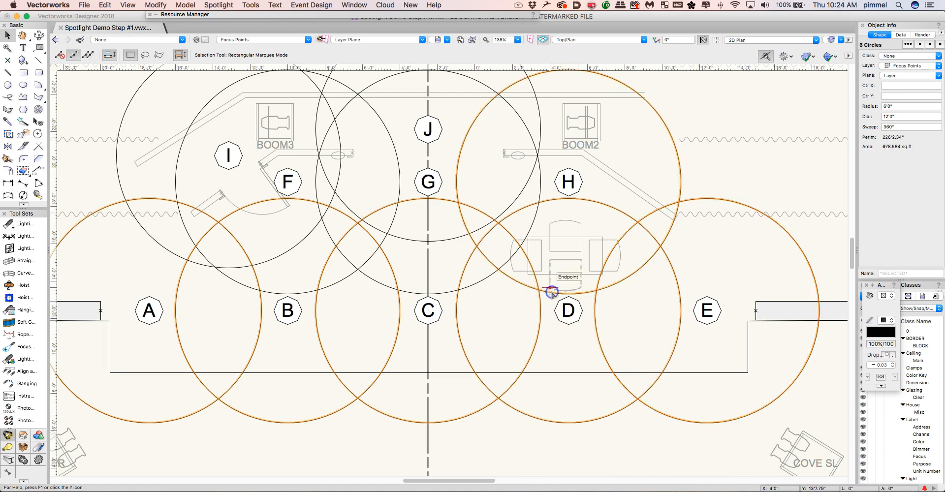
left_click(445, 292, "shift")
left_click(317, 288, "shift")
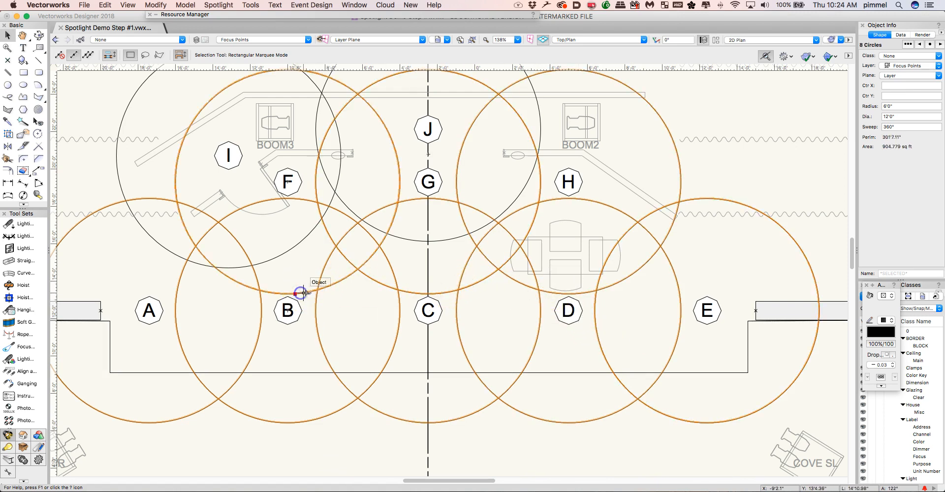
left_click(127, 105, "shift")
left_click(539, 109, "shift")
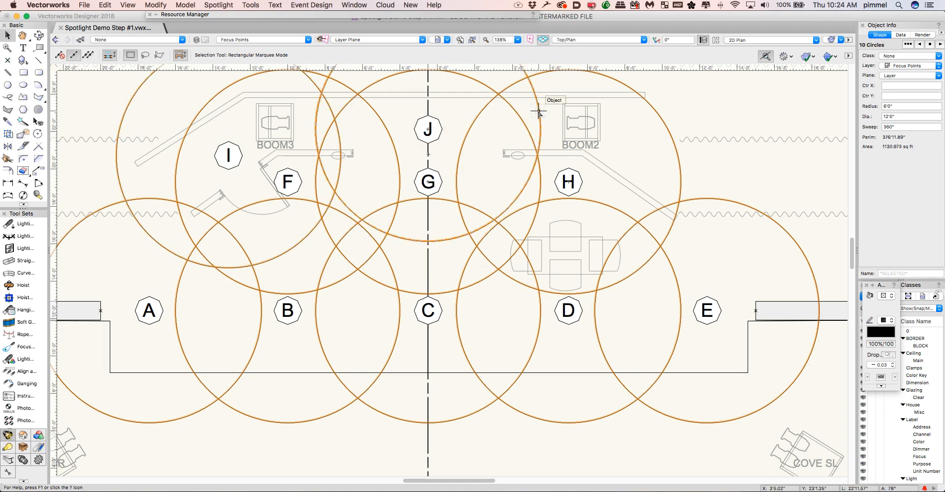
key("Delete")
left_click(492, 250)
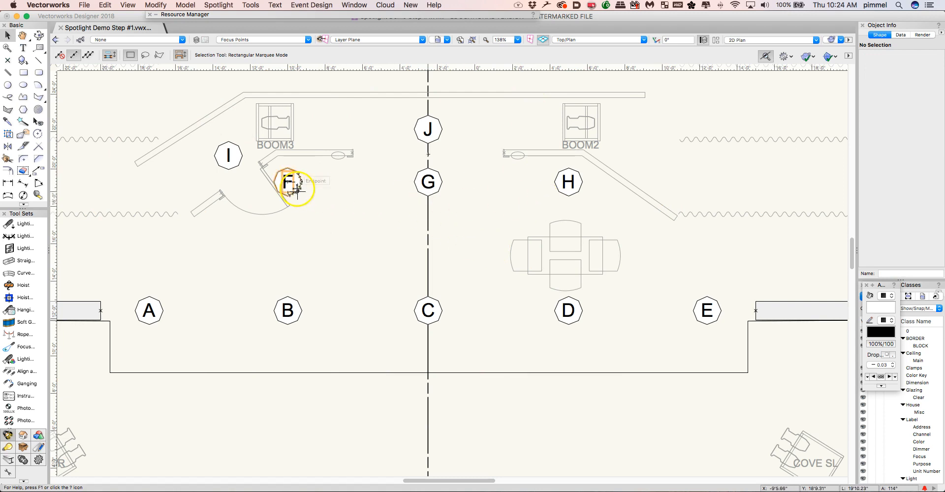
Nudge focus points F, G and H together downstage to a Y position of about 18'3"
left_click(295, 189)
left_click(428, 184, "shift")
left_click(566, 183, "shift")
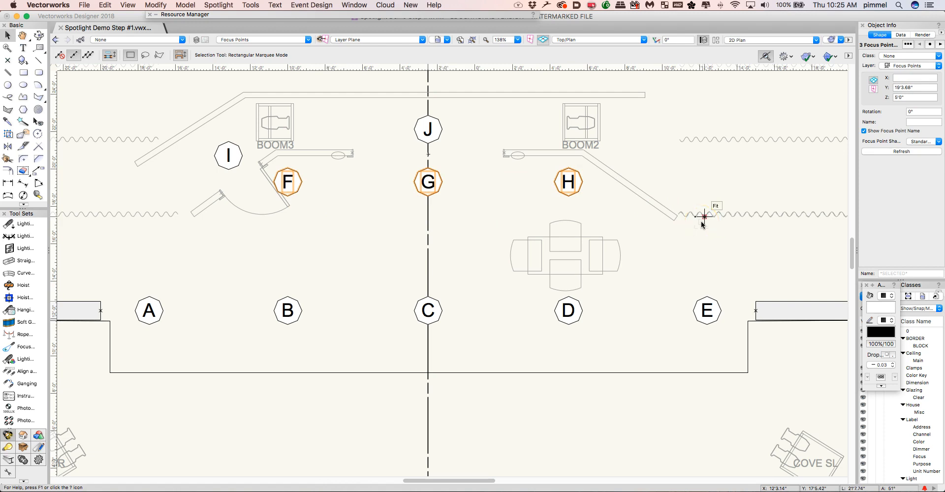
key("shift+Down")
key("shift+Down")
key("shift+Down")
key("shift+Down")
key("shift+Down")
key("shift+Down")
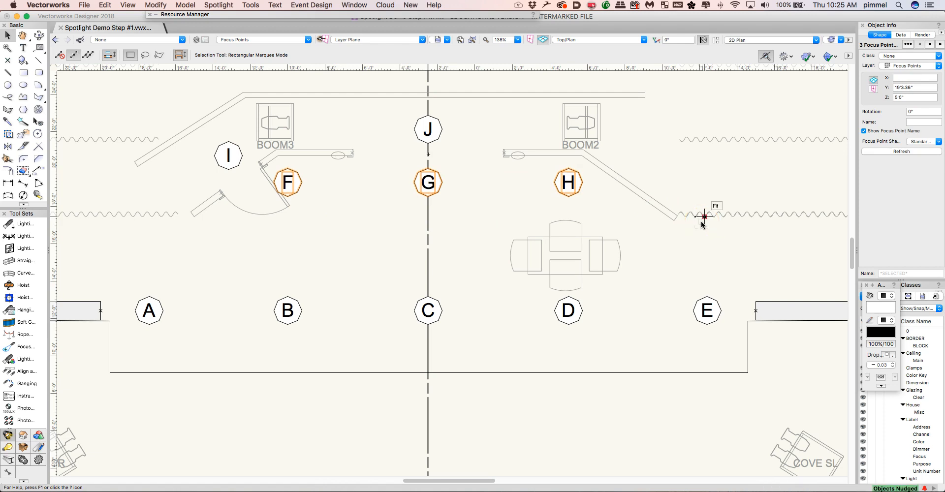
key("shift+Down")
key("shift+Down")
key("shift+Down")
key("shift+Down")
key("shift+Down")
key("shift+Down")
key("shift+Down")
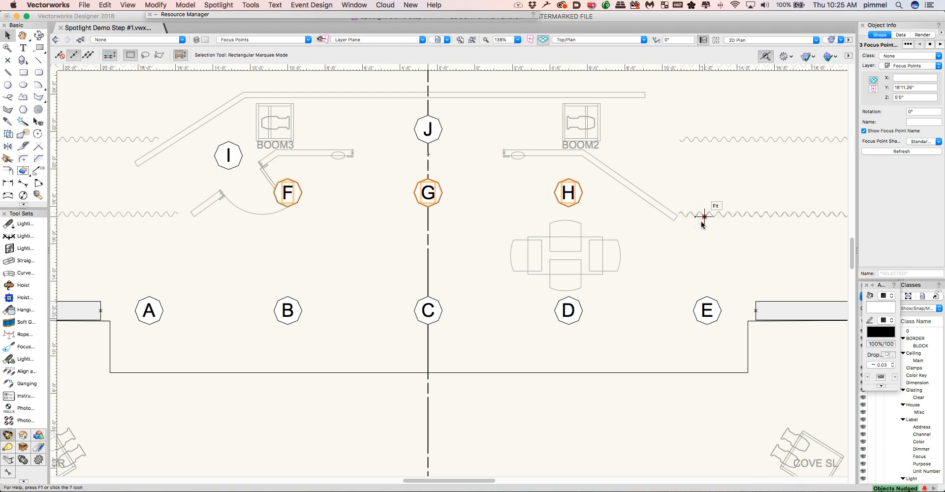
key("shift+Down")
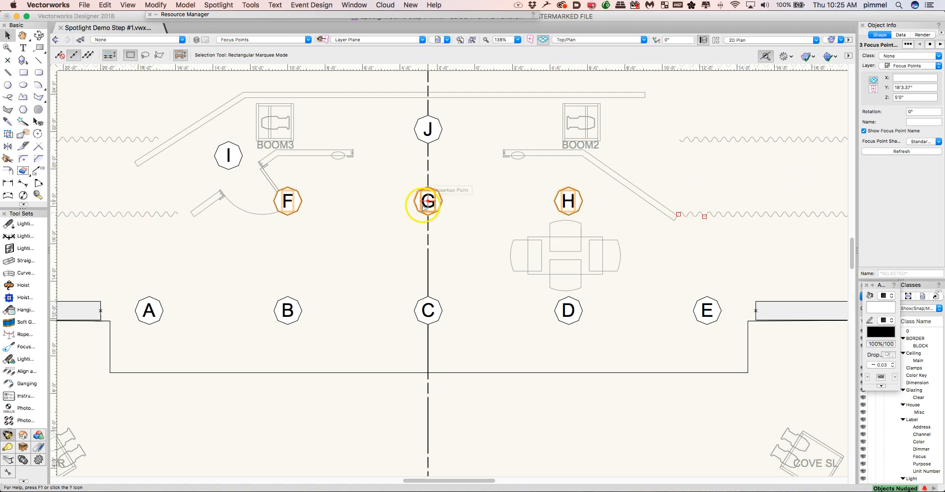
left_click(358, 401)
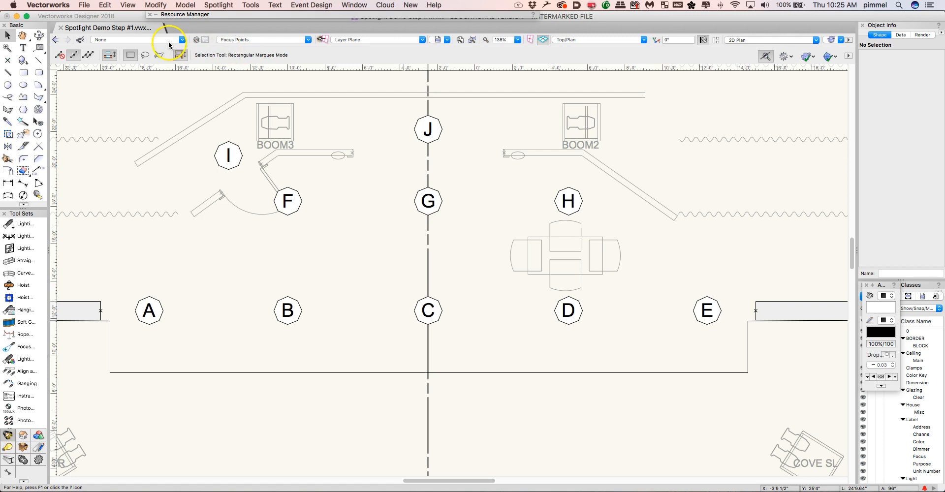
Make the Lighting Positions design layer visible and gray out the Focus Points layer
left_click(202, 41)
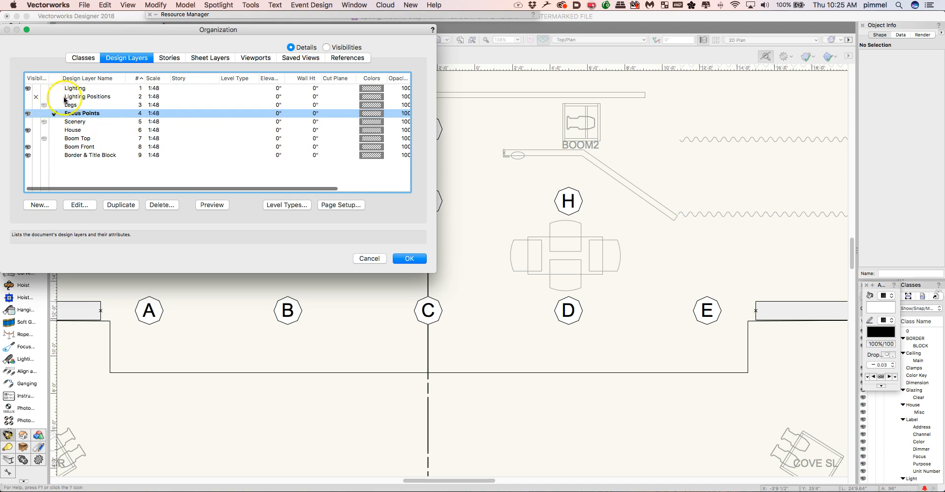
left_click(28, 98)
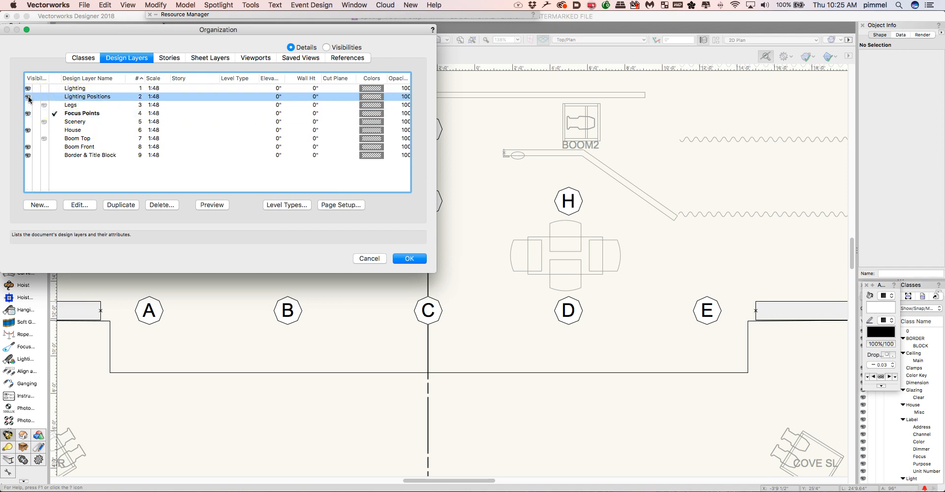
left_click(44, 113)
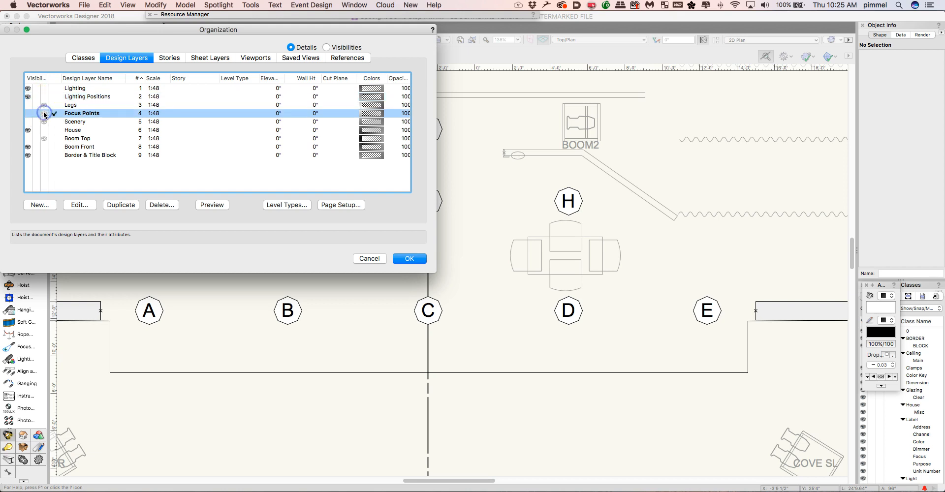
Make Lighting the active design layer and apply the layer settings
left_click(59, 89)
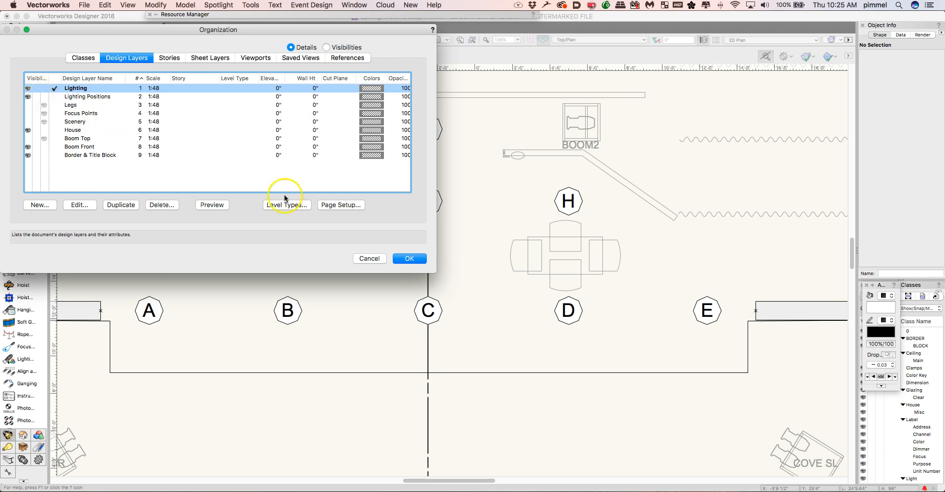
left_click(410, 257)
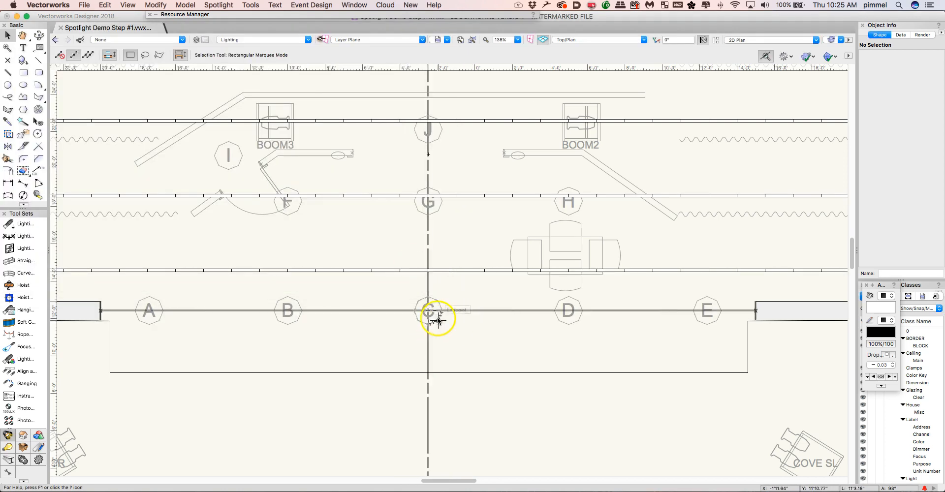
left_click(459, 39)
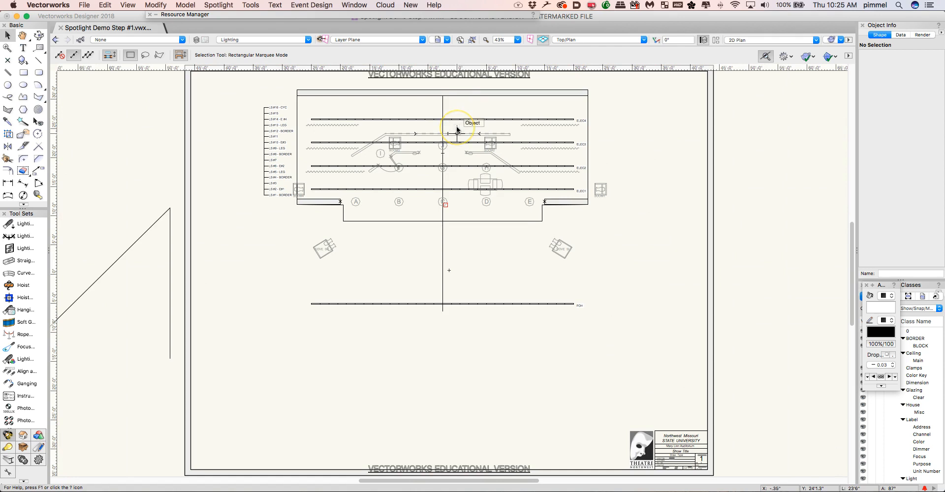